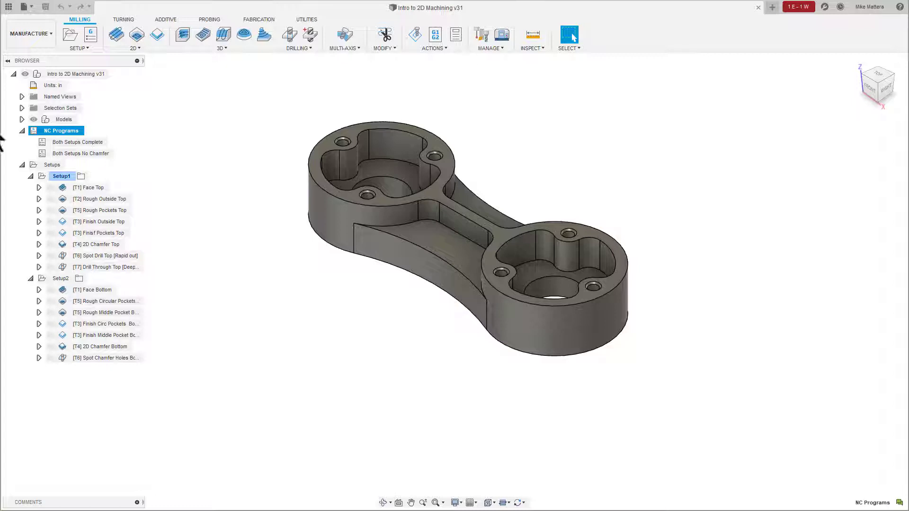
- Publish a setup sheet for Both Setups Complete, naming it 'Intro to 2D Machining'
right_click(84, 141)
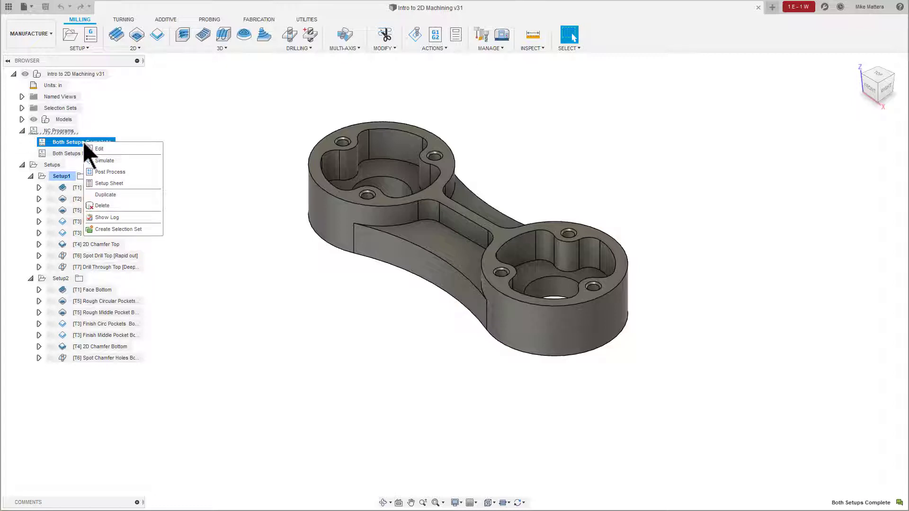
click(128, 183)
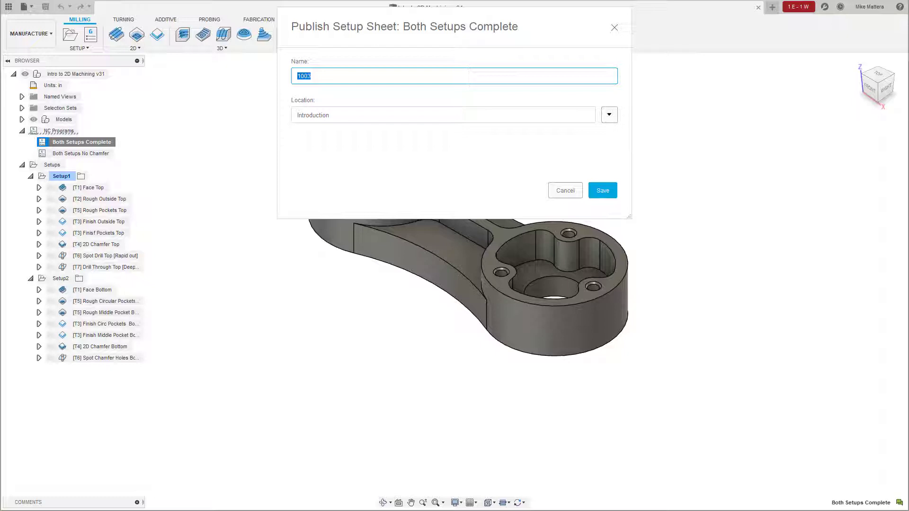
text(In)
text(fm)
text( to)
text(2D M)
text(achining)
- Create a new 'Setup Sheets' project and save the setup sheet into it
click(609, 115)
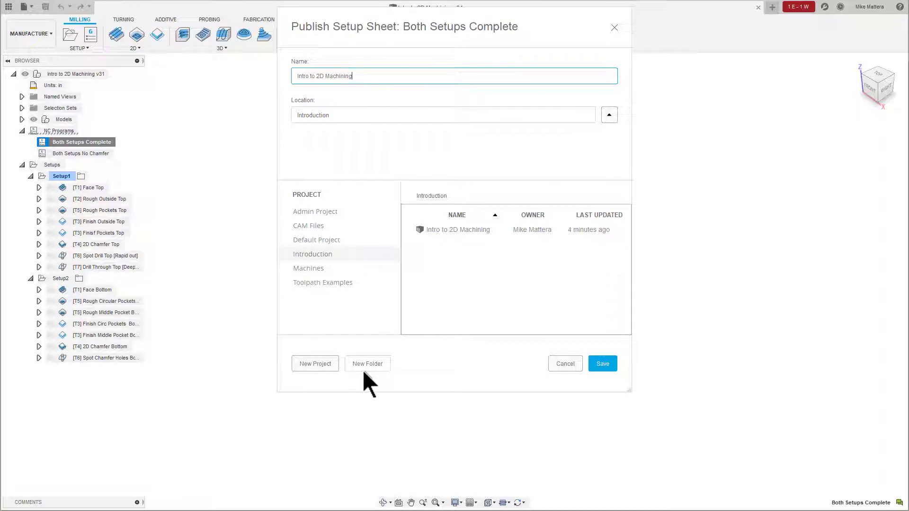
click(317, 365)
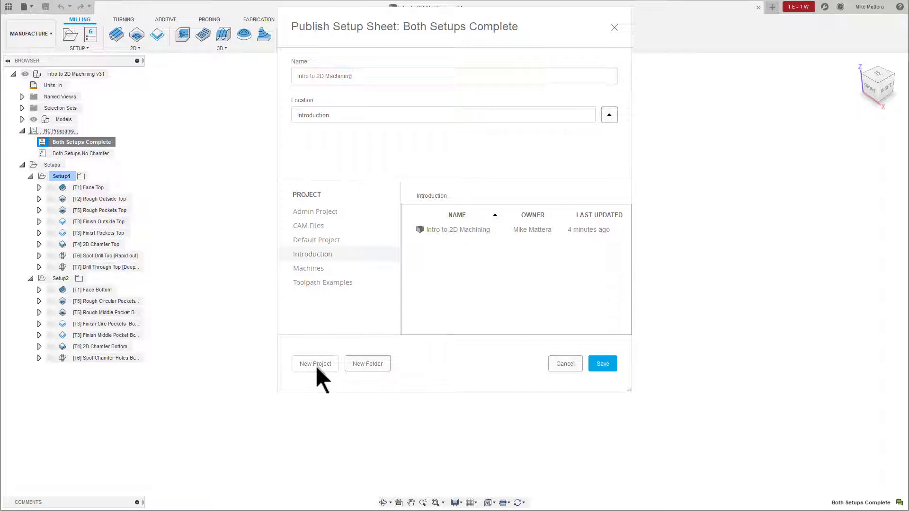
text(S)
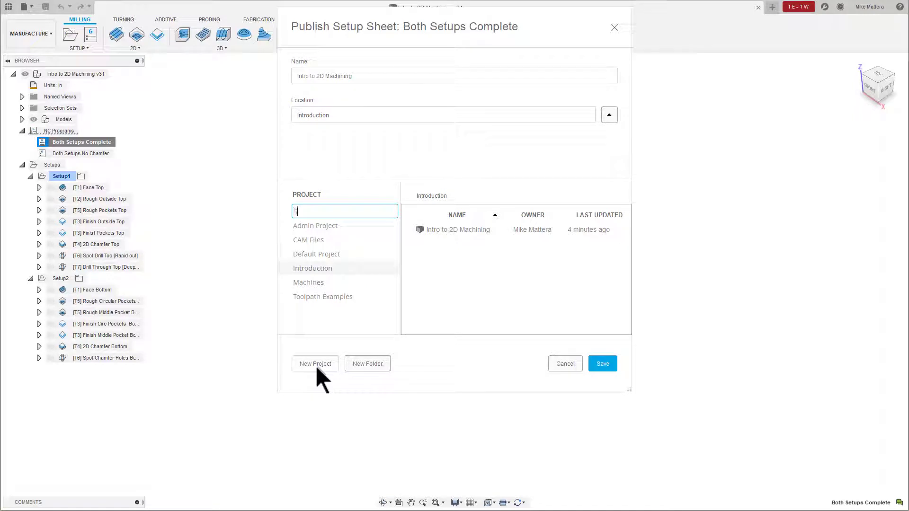
text(etup )
text(Sheet)
text(s)
key(Return)
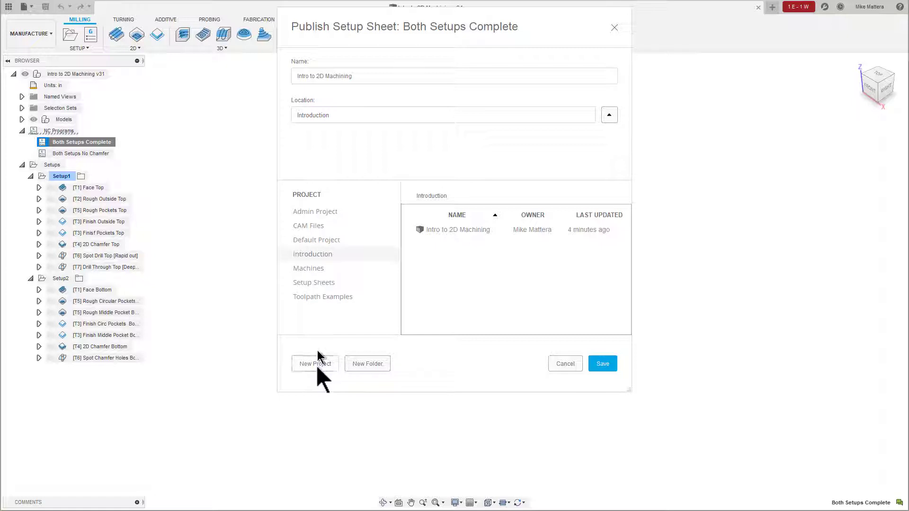
click(311, 283)
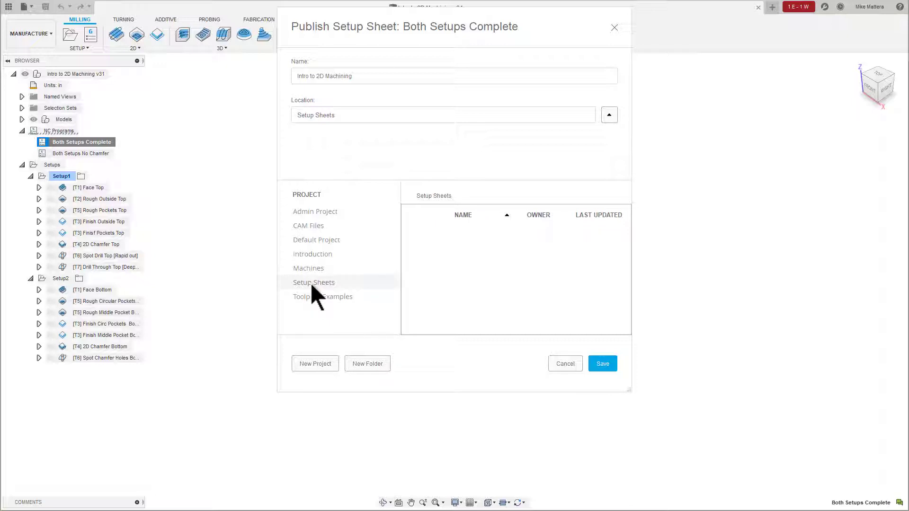
click(598, 364)
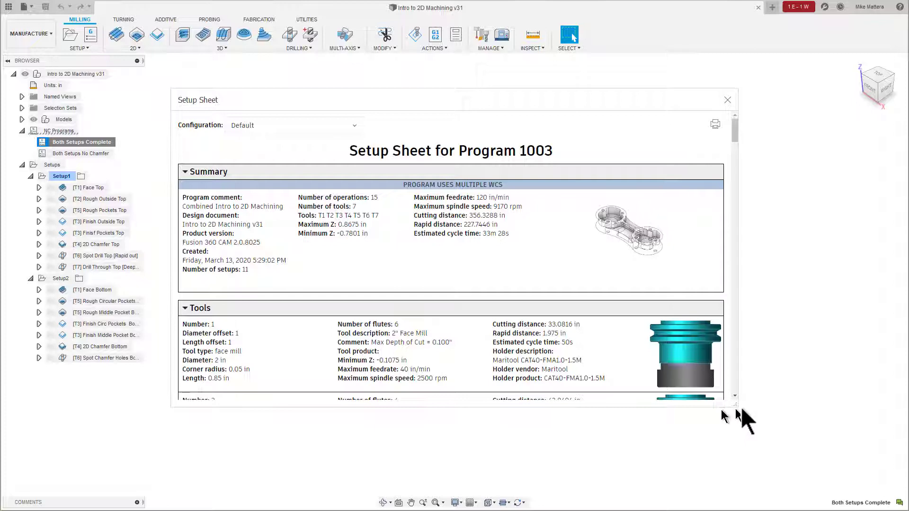
- Enlarge the Program 1003 setup sheet and scroll through its summary, 7 tools and 15 operations
drag(737, 416, 748, 491)
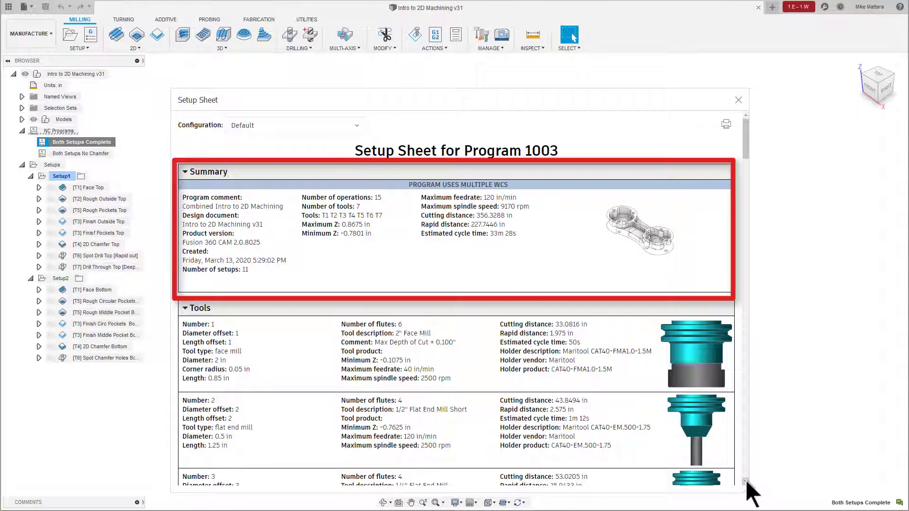
click(746, 481)
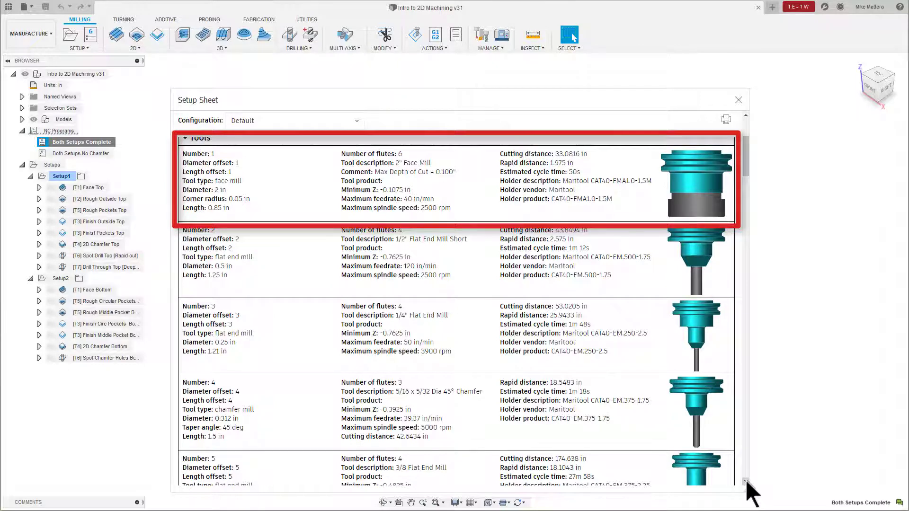
click(746, 481)
click(745, 481)
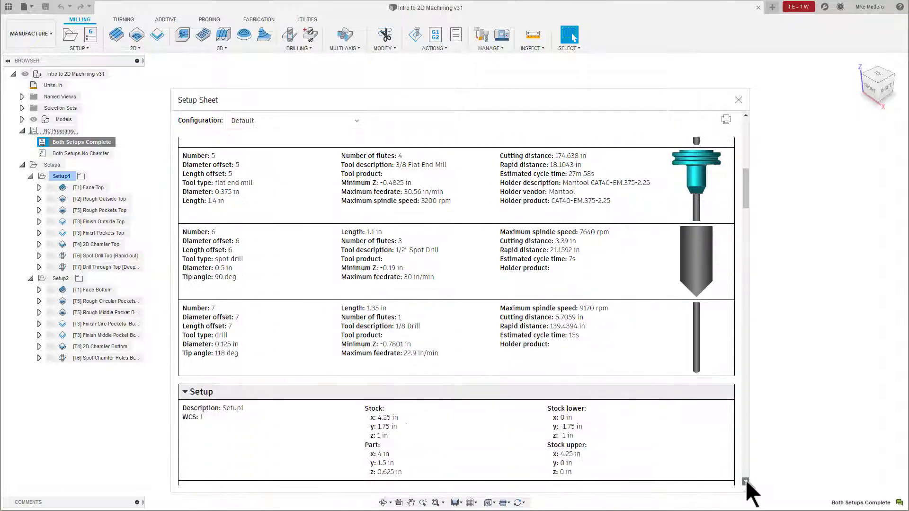
click(746, 481)
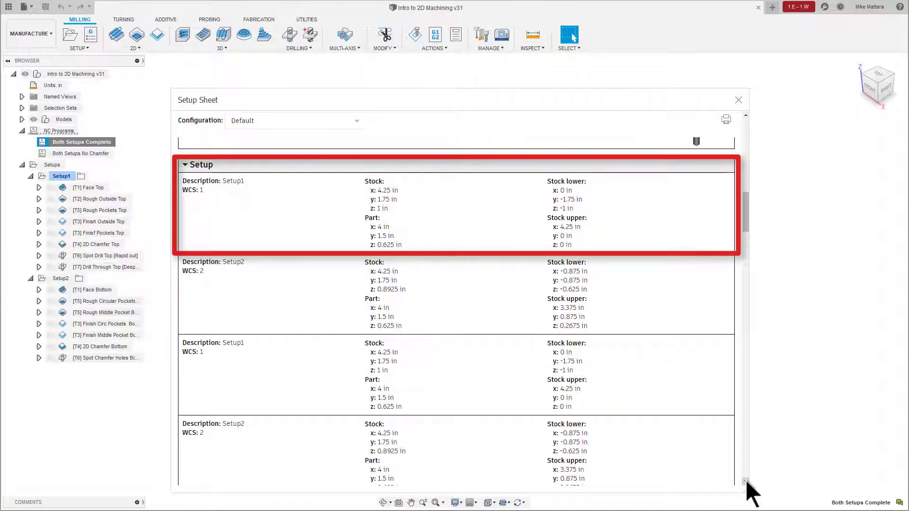
click(746, 481)
click(746, 481)
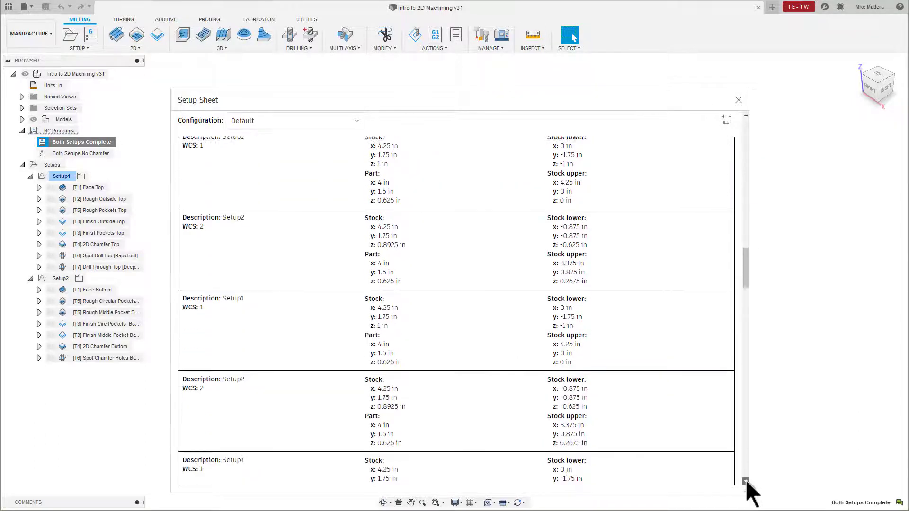
click(746, 481)
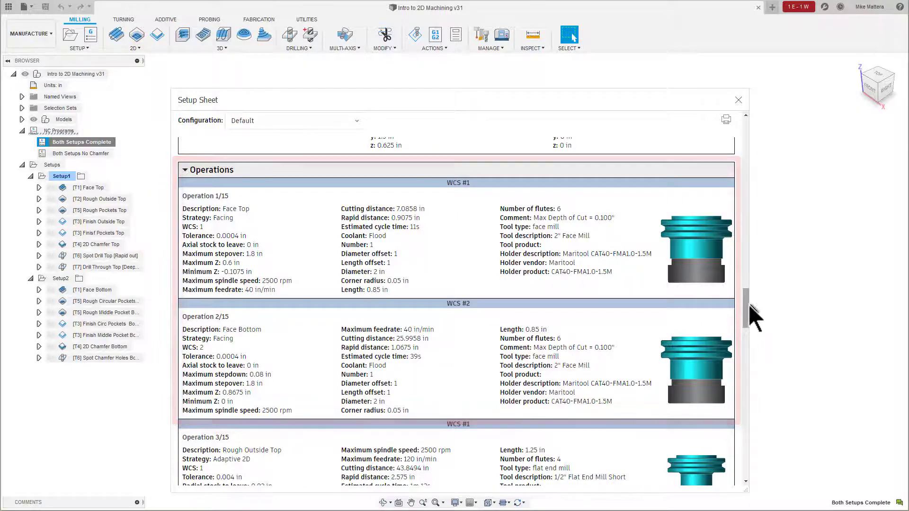
drag(745, 303, 746, 138)
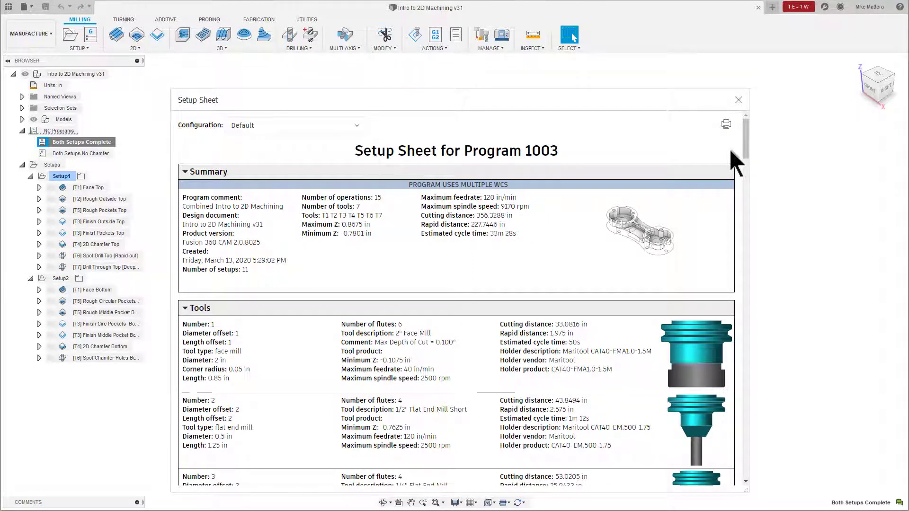
- Close the Setup Sheet window and dismiss the Job Status report
click(738, 100)
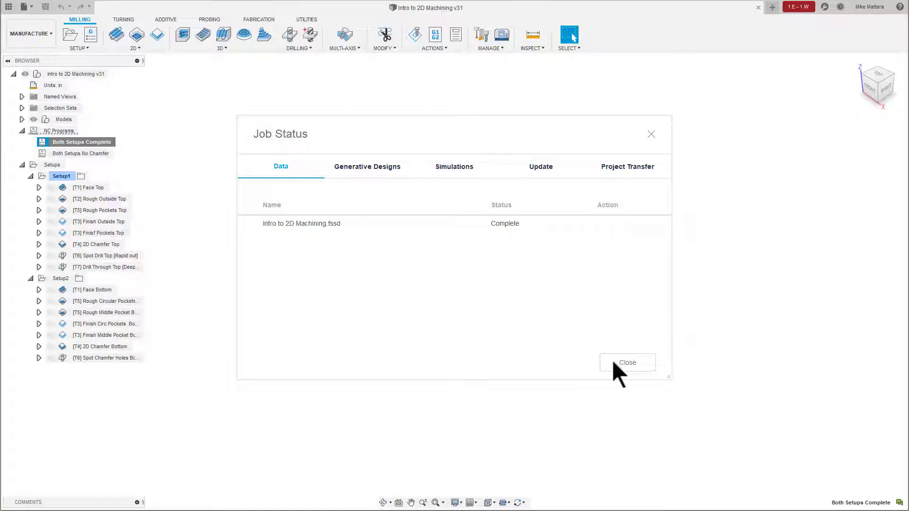
click(613, 361)
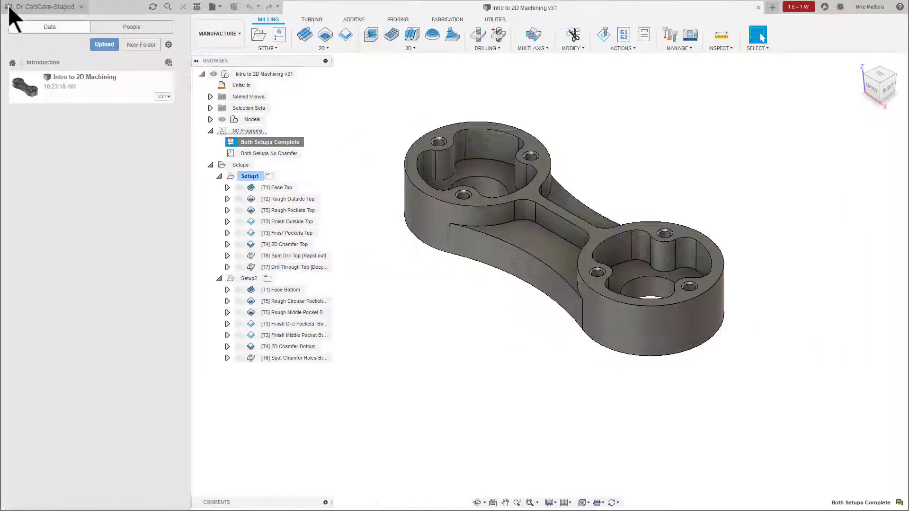
- Open Intro to 2D Machining.fssd from the Setup Sheets project in Fusion Team
click(13, 63)
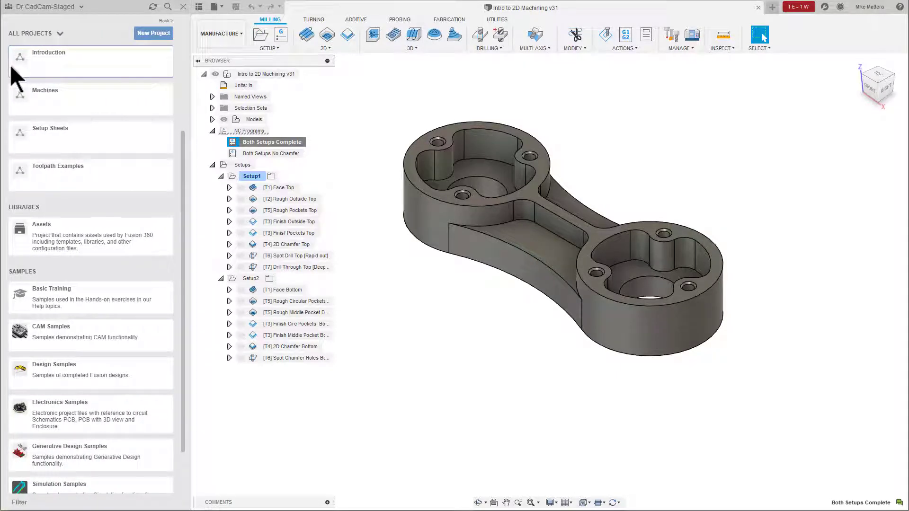
click(78, 129)
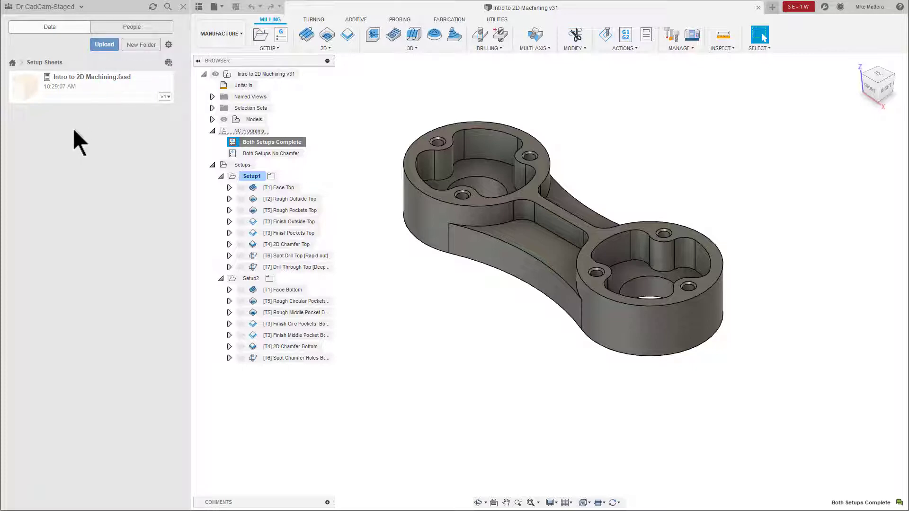
double_click(80, 79)
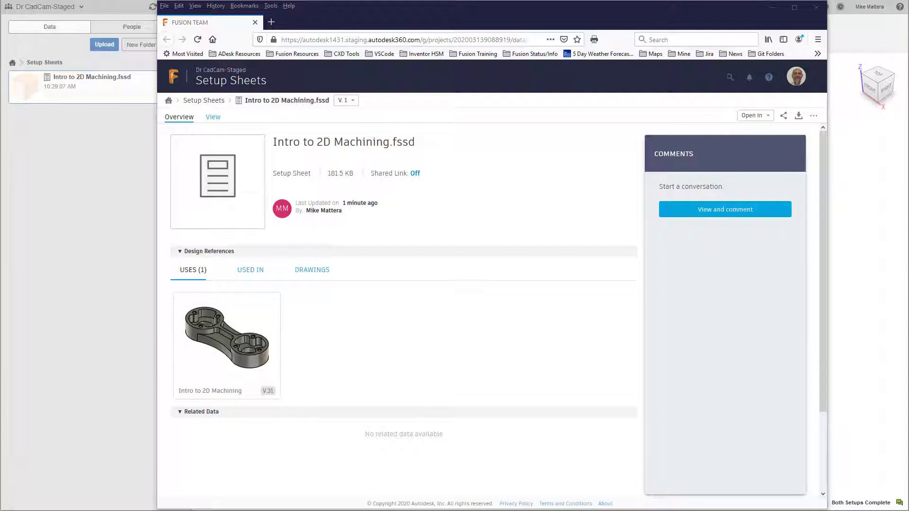
- Show the rendered Program 1003 setup sheet with its summary and tool list
click(214, 122)
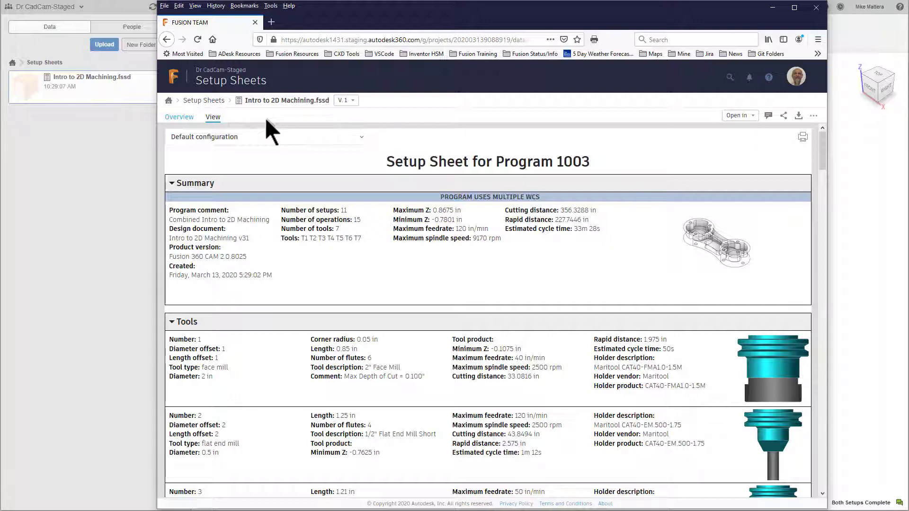
- Switch the setup sheet to the 'Tools only' configuration and check the Tools section
click(272, 138)
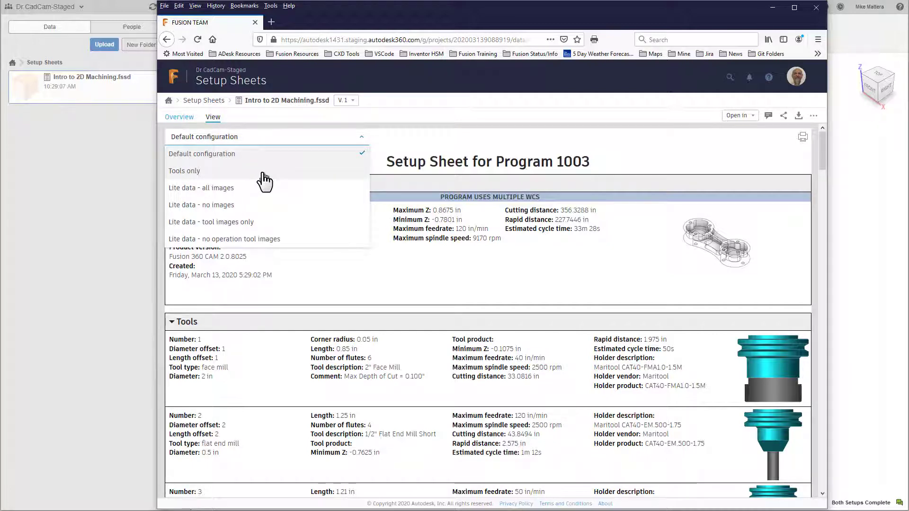
click(264, 175)
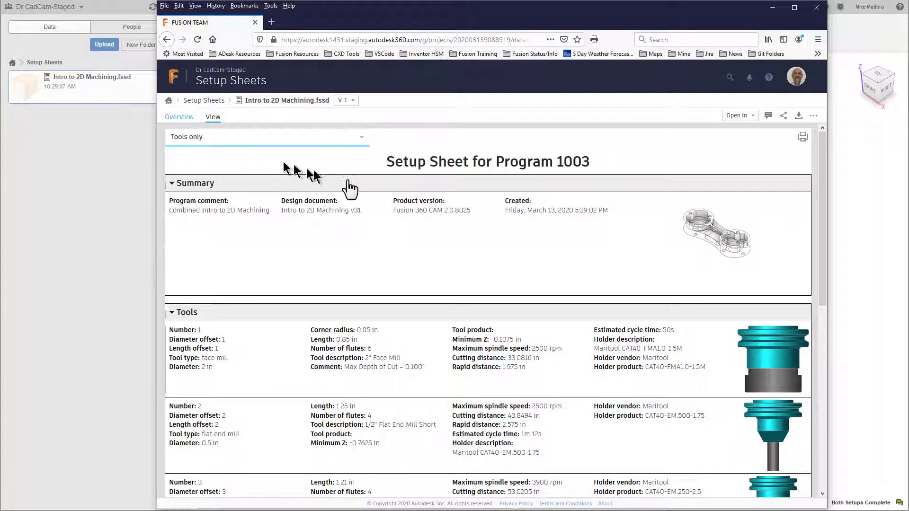
mouse_move(824, 245)
mouse_down()
mouse_move(832, 438)
mouse_move(830, 237)
mouse_up()
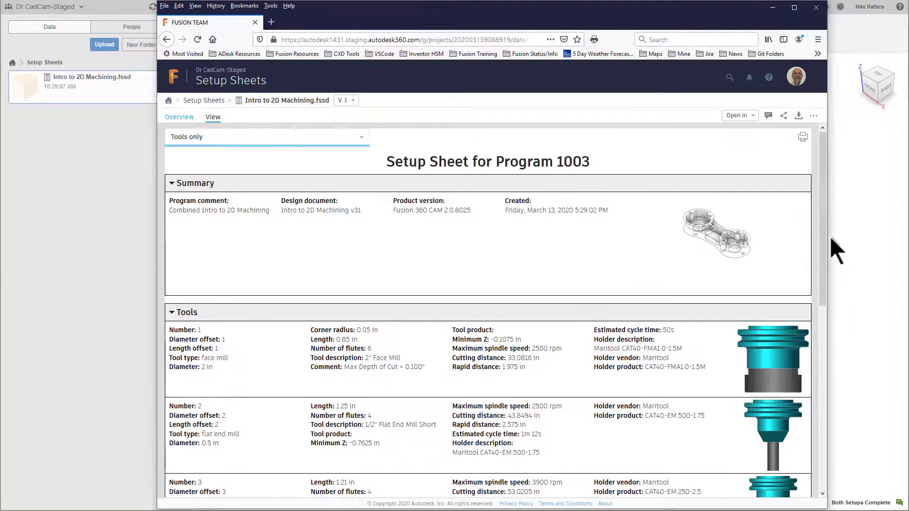
click(361, 142)
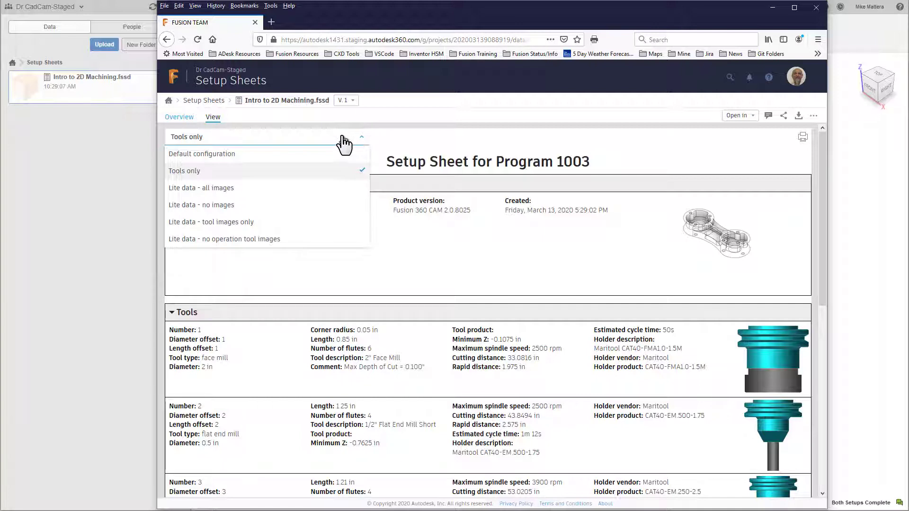
click(344, 143)
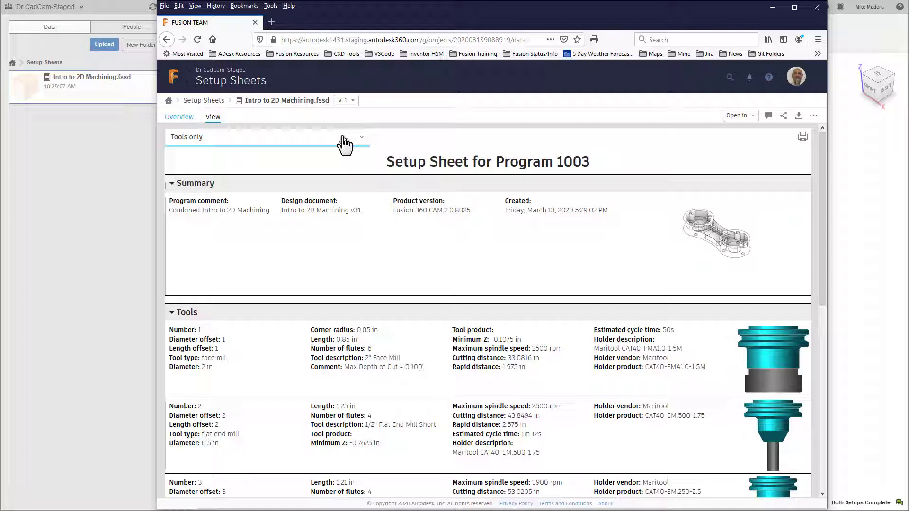
click(172, 314)
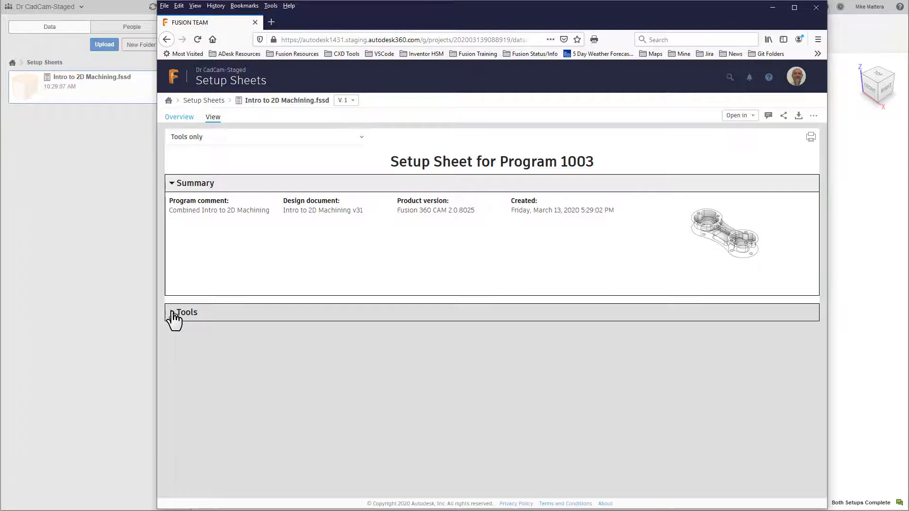
click(173, 313)
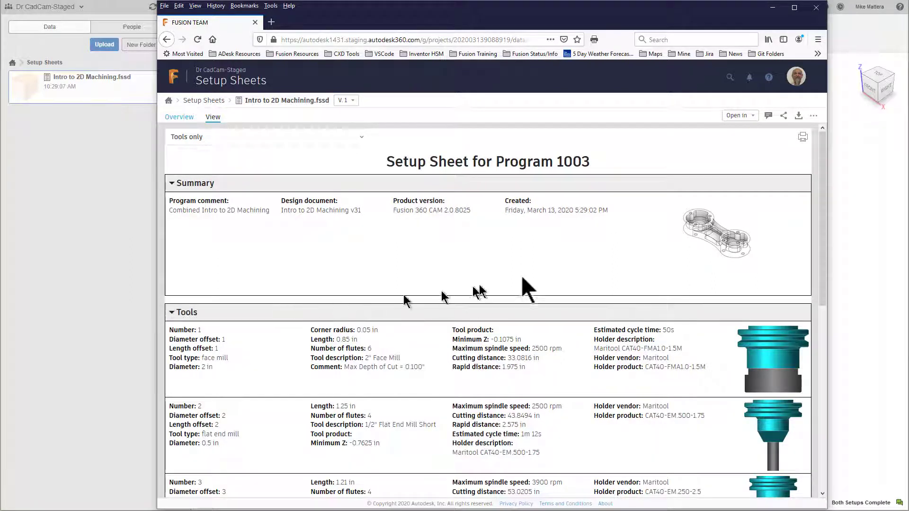
- Toggle the Comments panel, then bring up the Share dialog with the shared link on
click(769, 116)
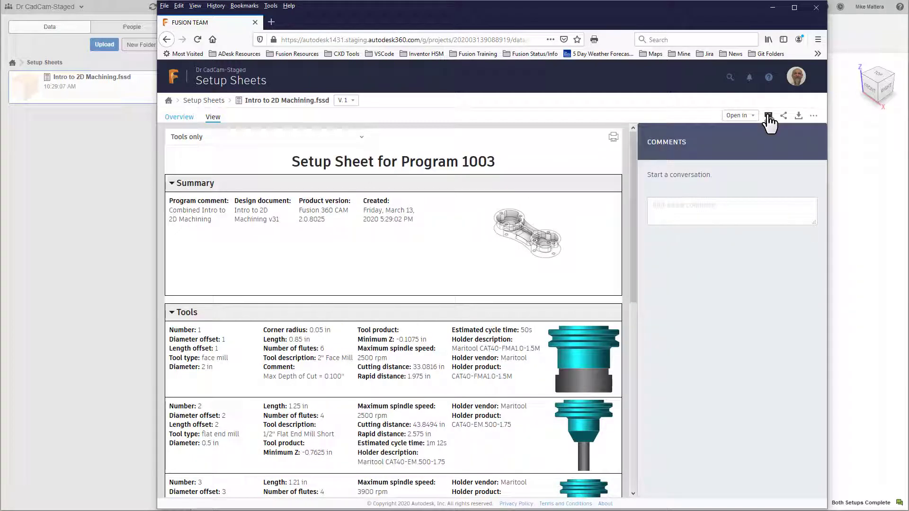
click(769, 116)
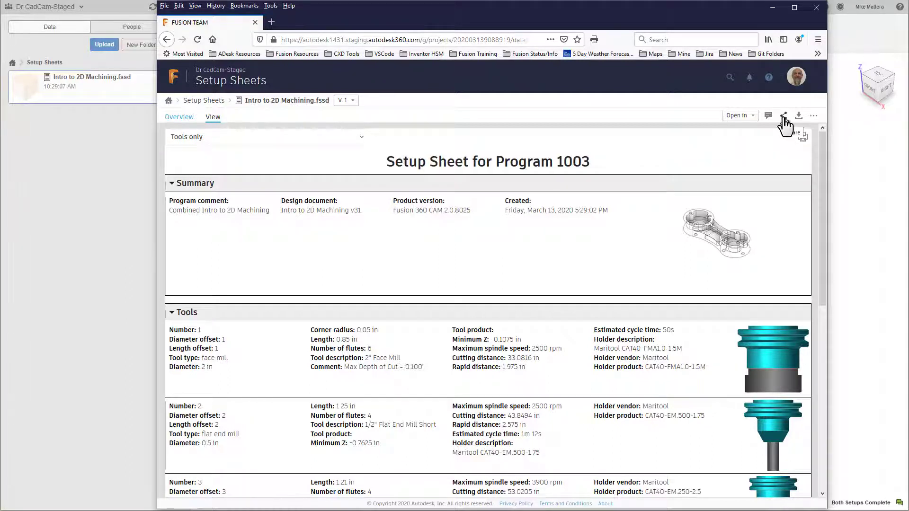
click(784, 117)
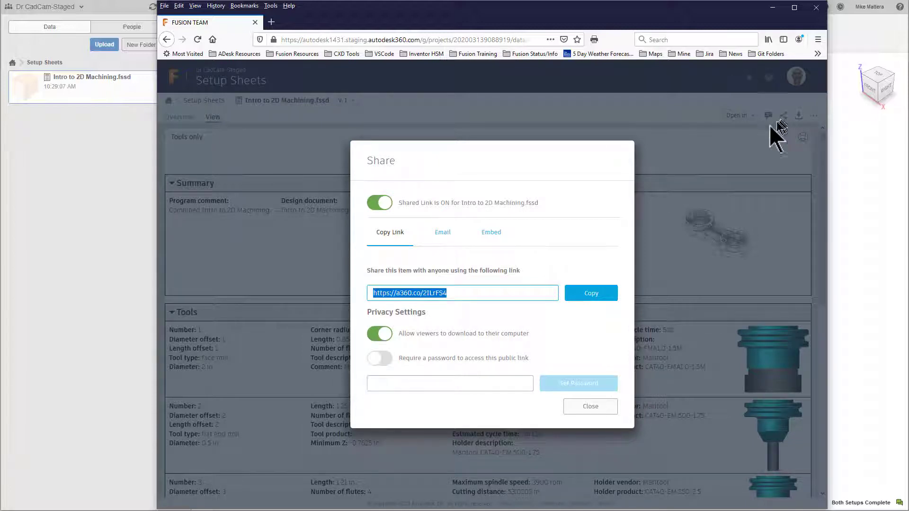
- Review the Email and Embed sharing options, then close the Share dialog
click(444, 233)
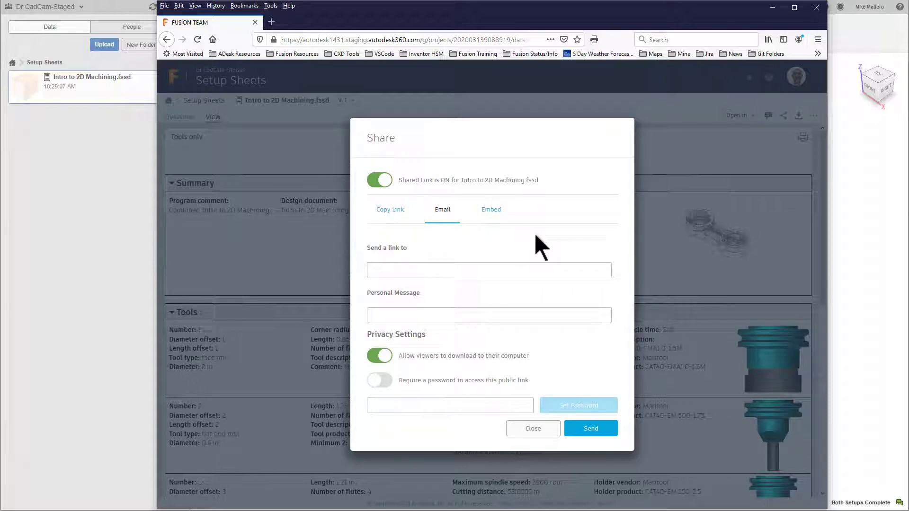
click(491, 217)
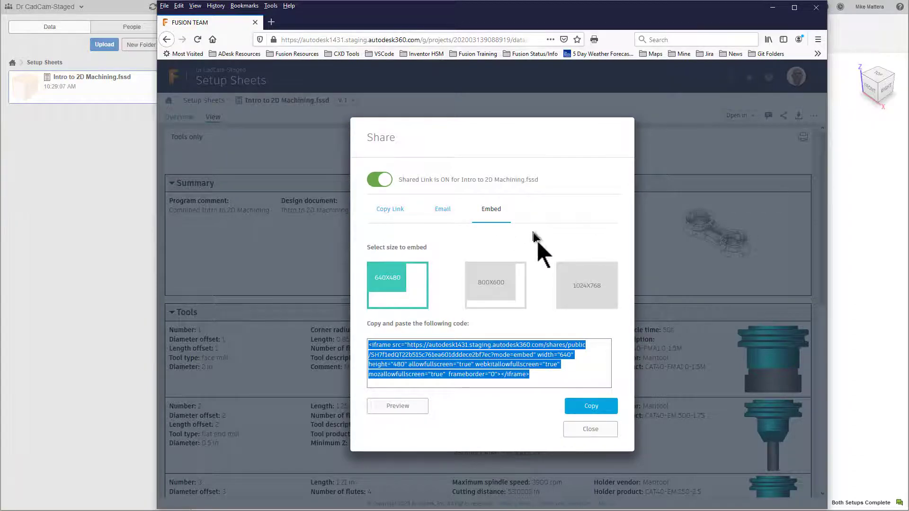
click(592, 429)
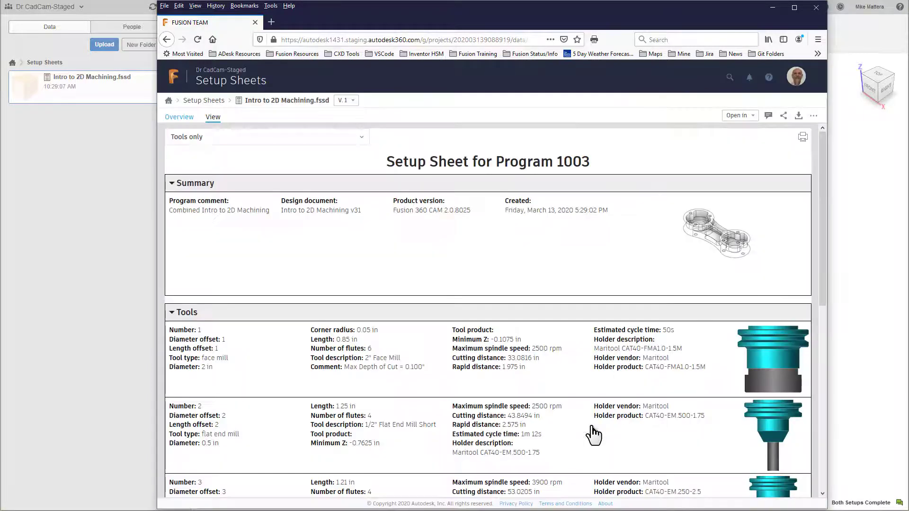